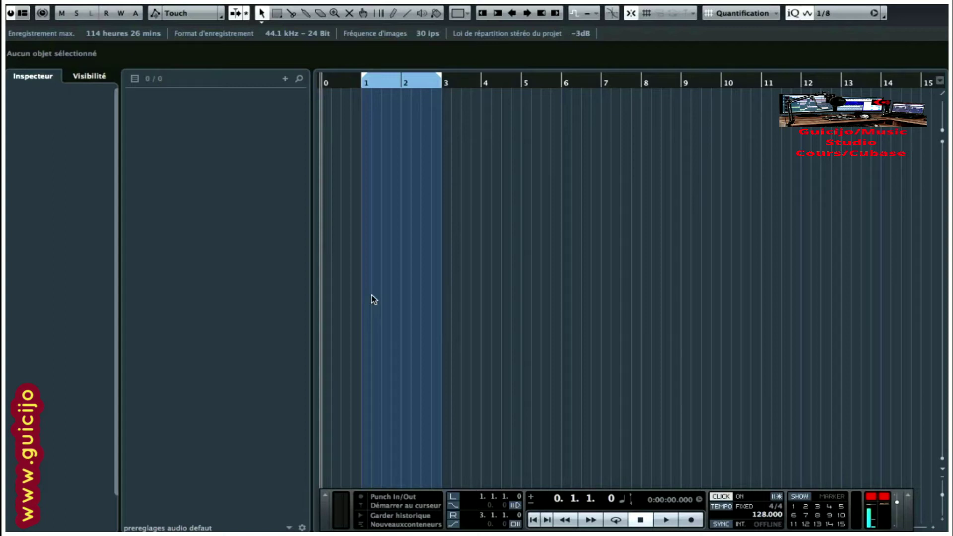
Add two instrument tracks to the empty project without a VST instrument assigned
right_click(211, 168)
left_click(245, 191)
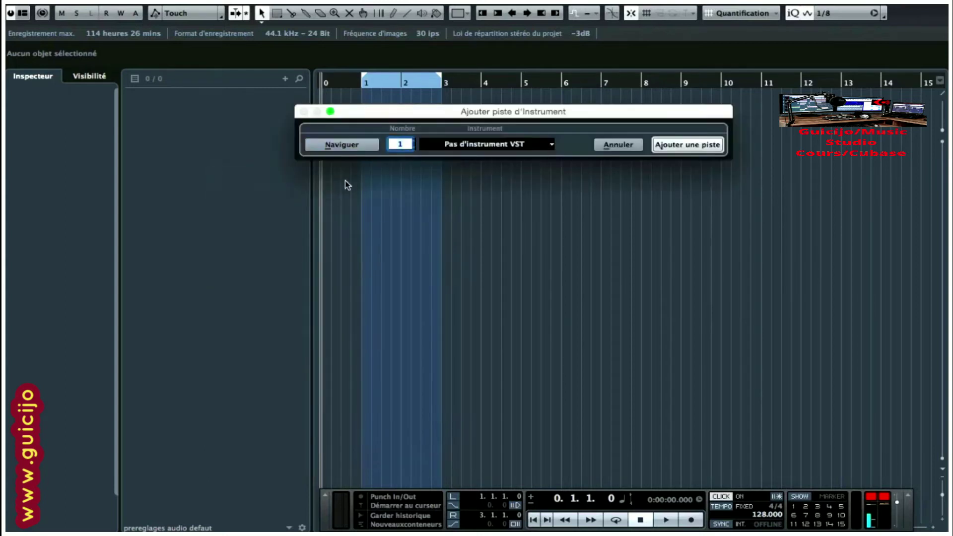
left_click(414, 141)
left_click(484, 145)
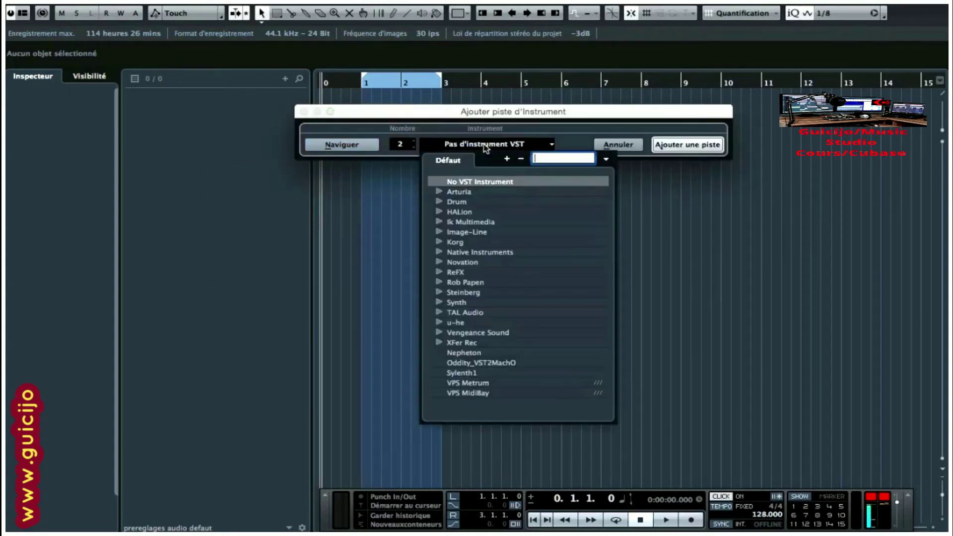
left_click(496, 124)
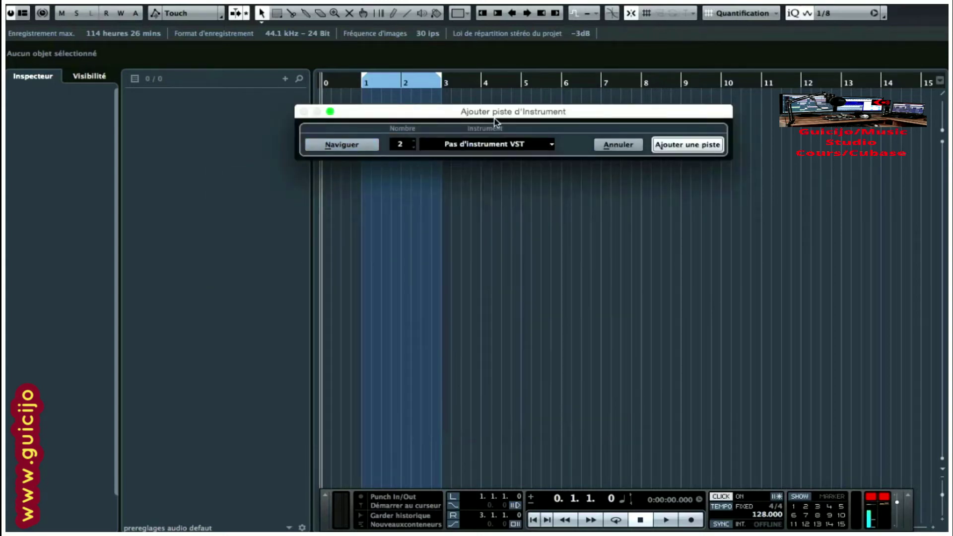
left_click(677, 145)
Rename the first instrument track as Retrologue
double_click(218, 95)
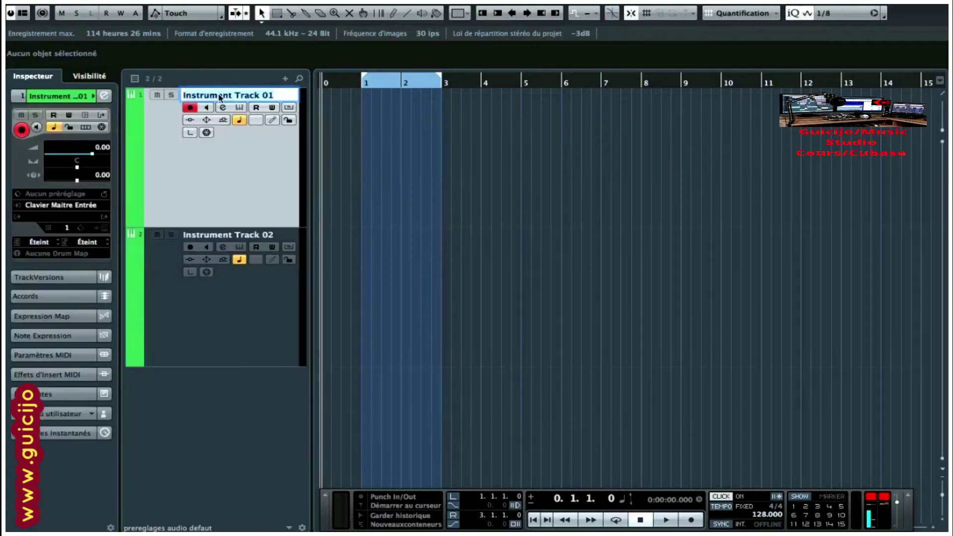
type("R")
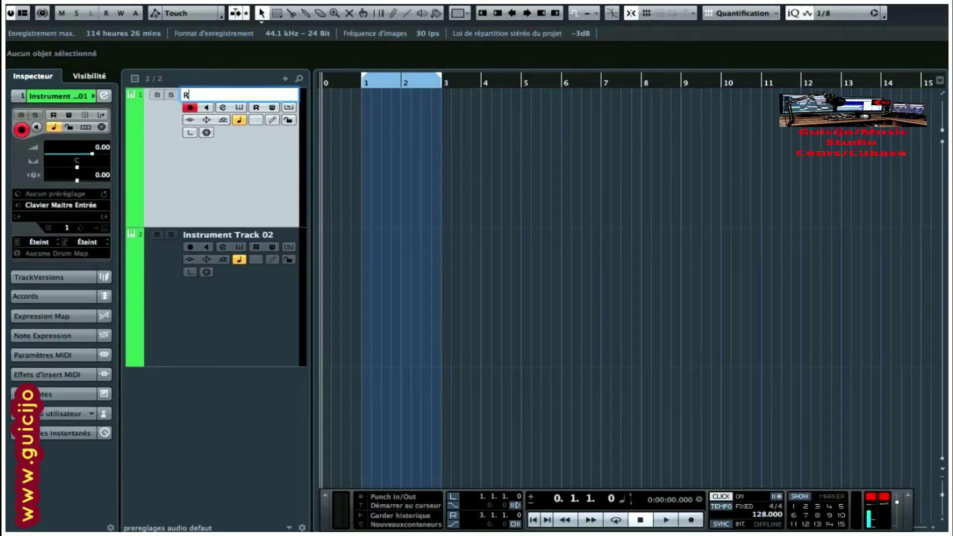
type("etrologue")
key("Return")
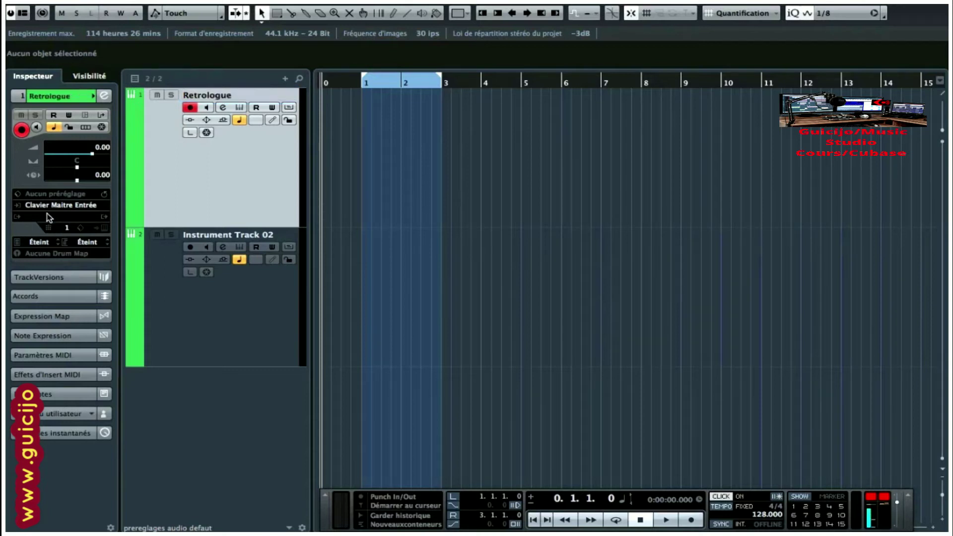
Load the Retrologue synth as the first track's instrument and move its window closer to the track list
left_click(49, 217)
left_click(45, 373)
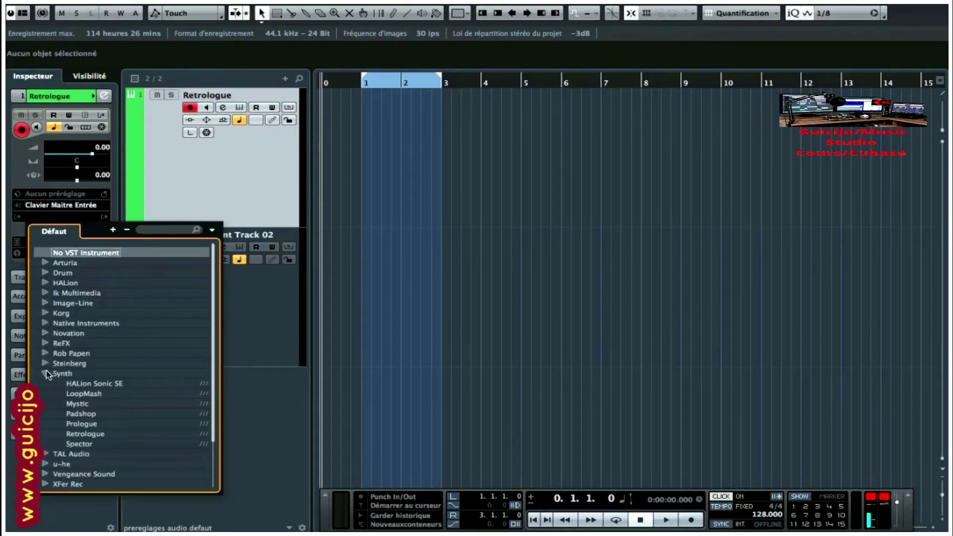
left_click(88, 434)
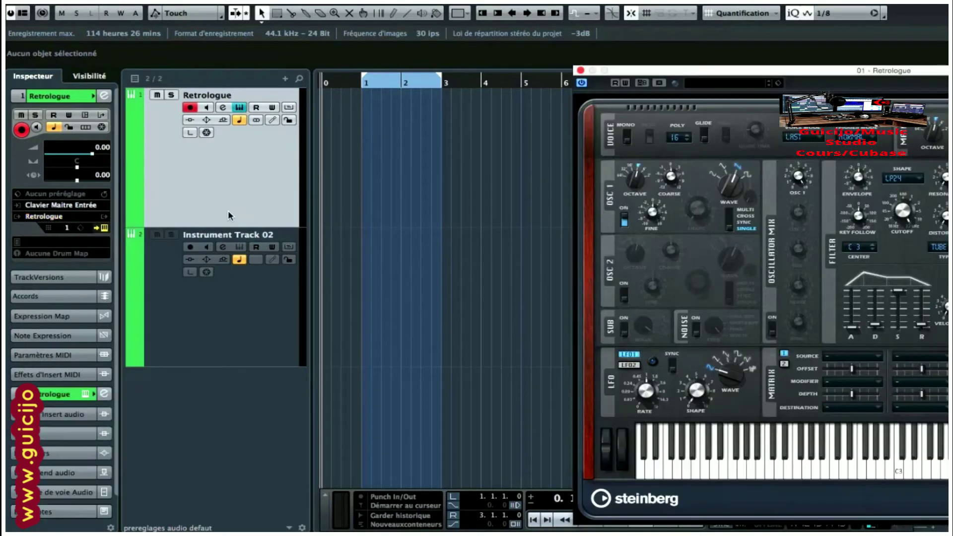
left_click_drag(717, 70, 525, 66)
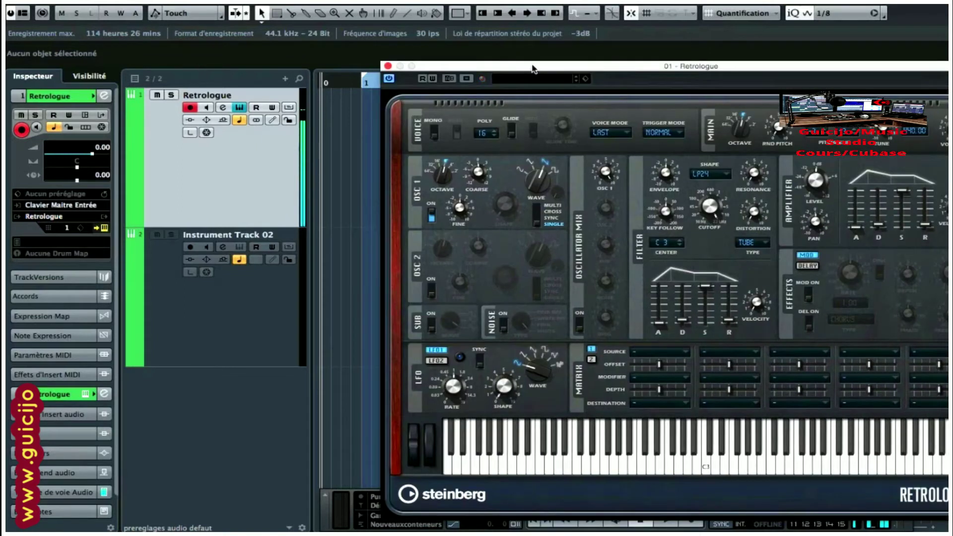
Set the Retrologue track's volume to -10
double_click(105, 147)
type("-10")
key("Return")
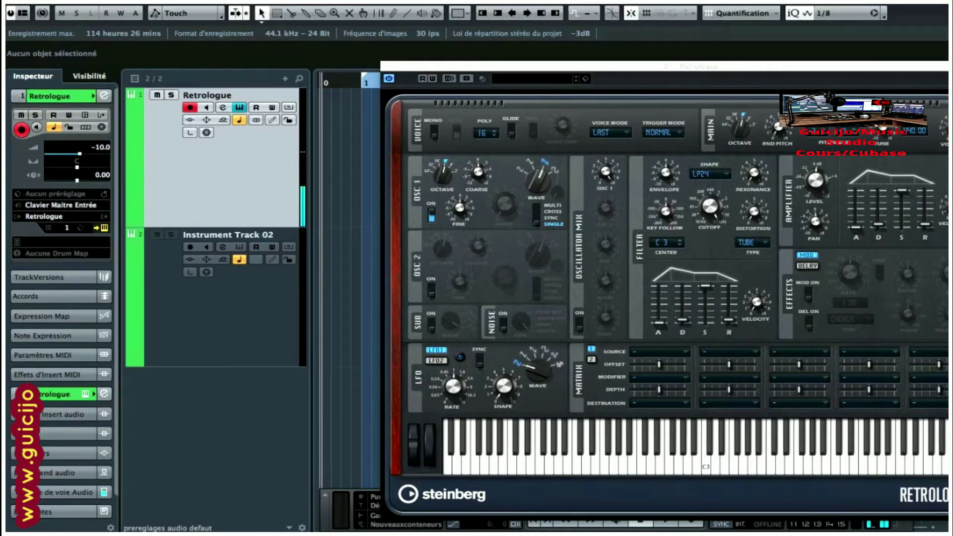
Rename the second instrument track as Prologue
left_click(254, 303)
left_click(223, 247)
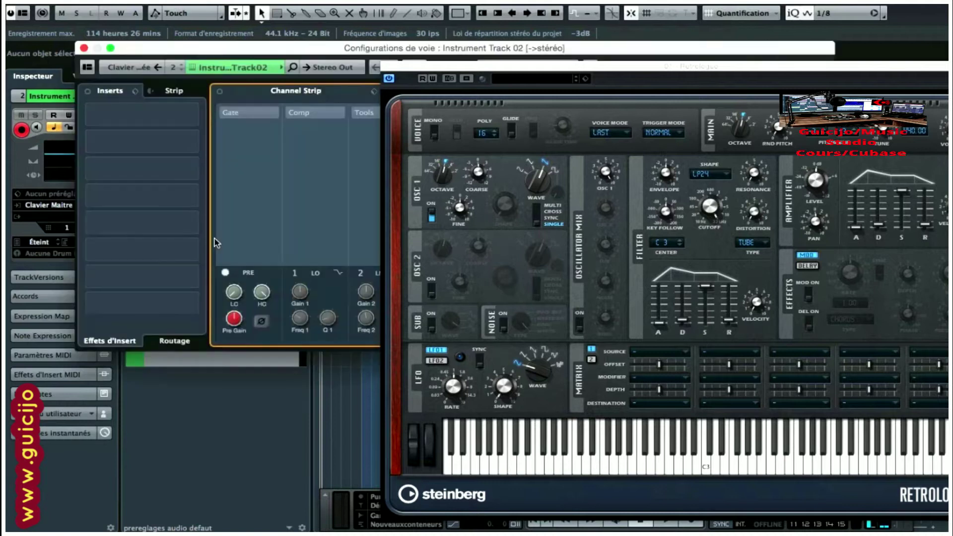
left_click(84, 47)
double_click(219, 234)
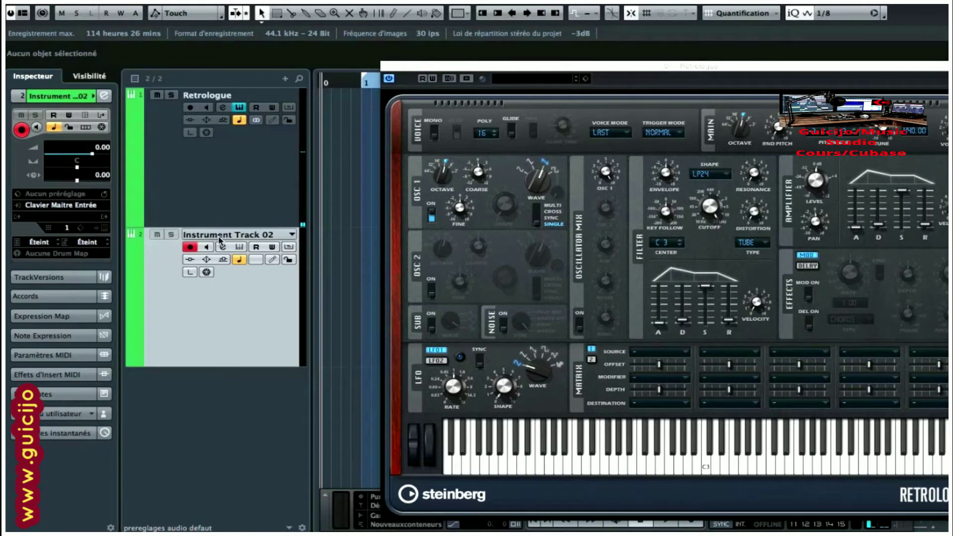
type("Prologue")
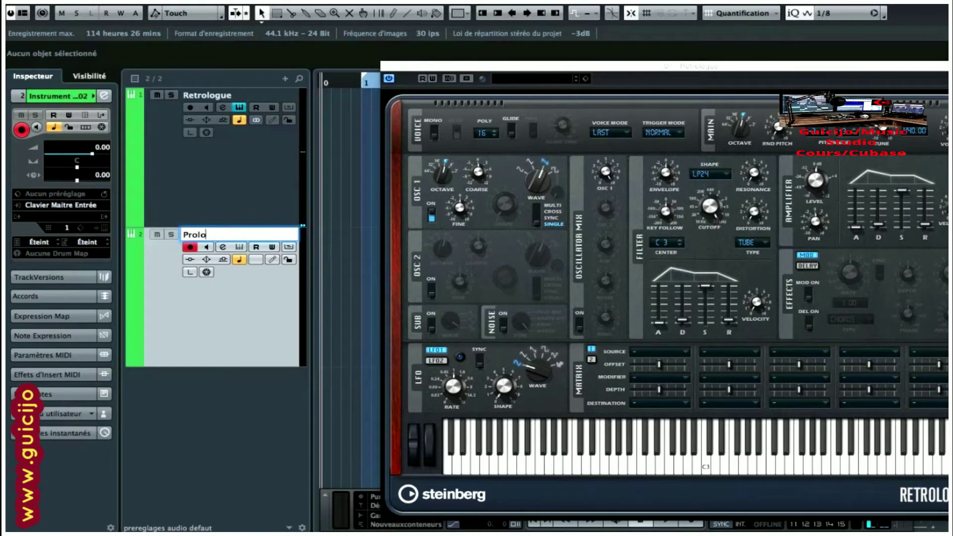
key("Return")
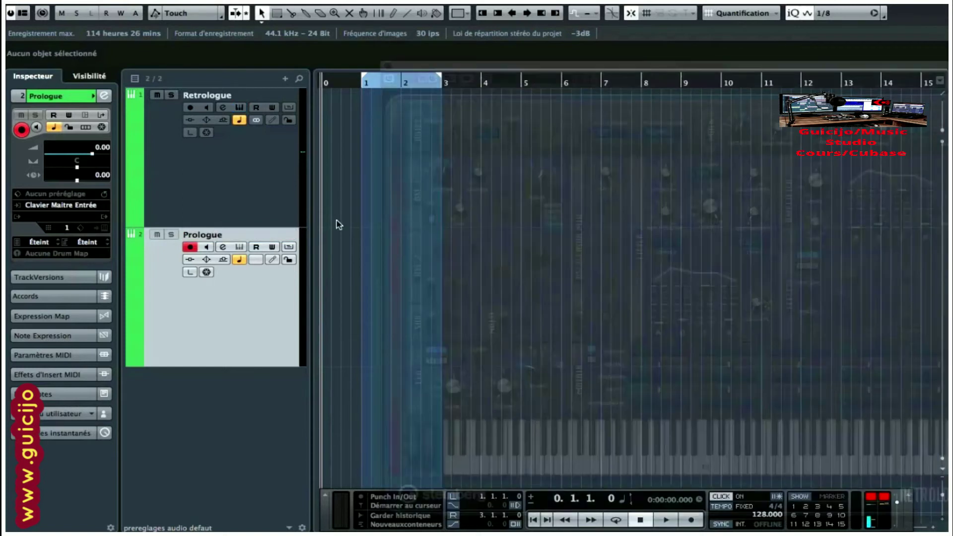
Close the Retrologue window and load the Prologue synth as the second track's instrument
left_click(388, 66)
left_click(72, 221)
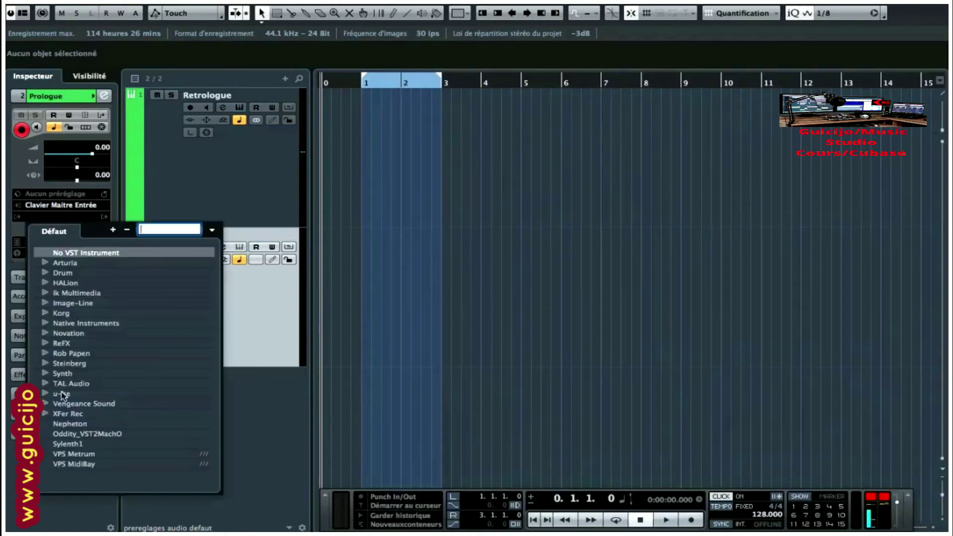
left_click(44, 373)
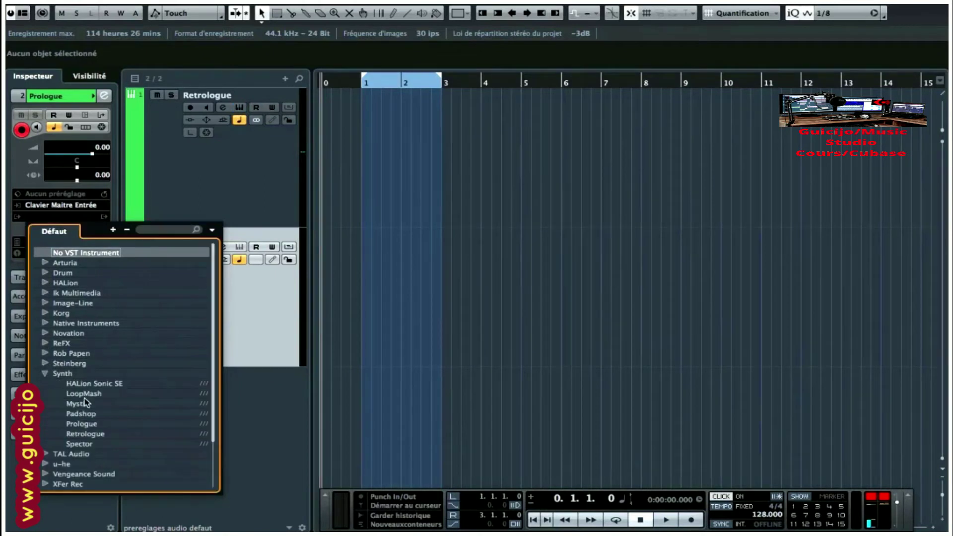
left_click(81, 424)
Load the Basster Keaton bass preset in the Prologue synth and close its window
left_click(441, 15)
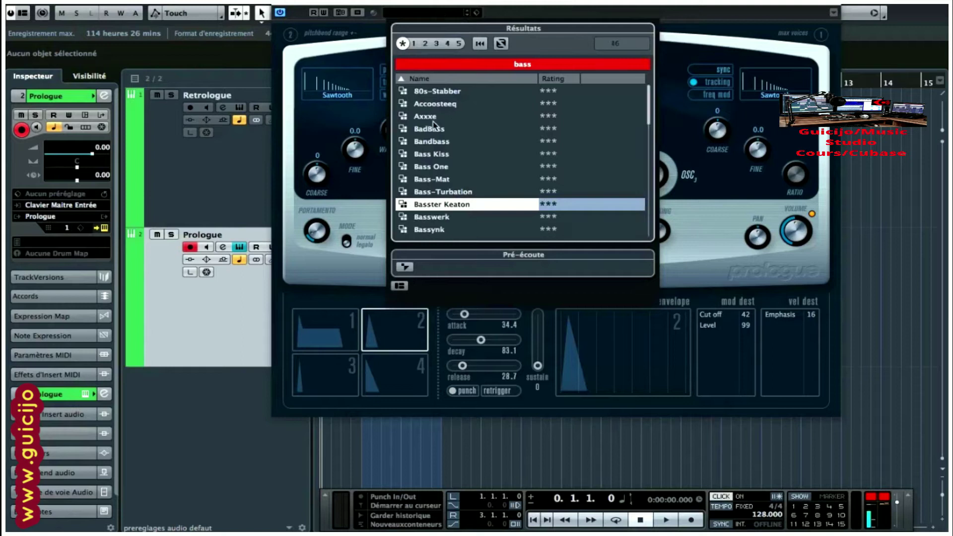
double_click(462, 203)
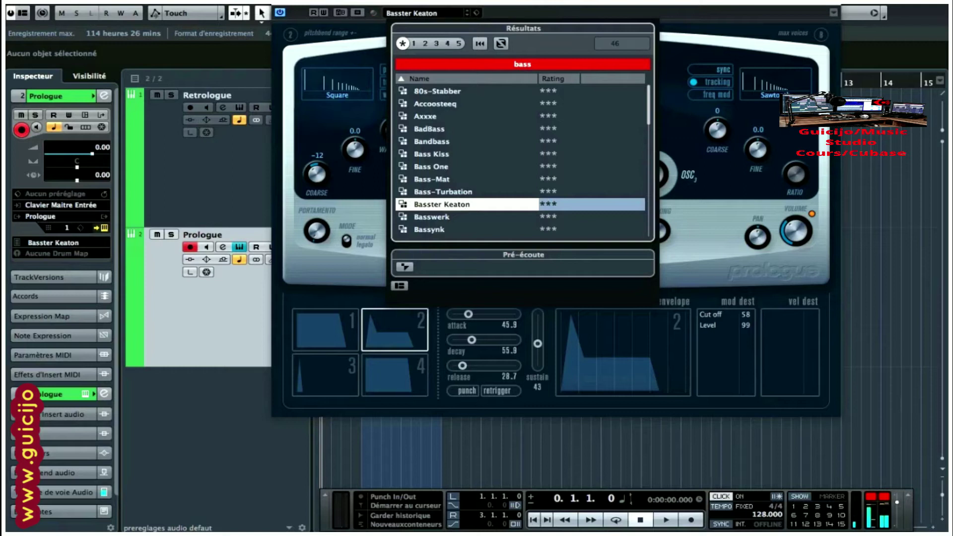
left_click(444, 9)
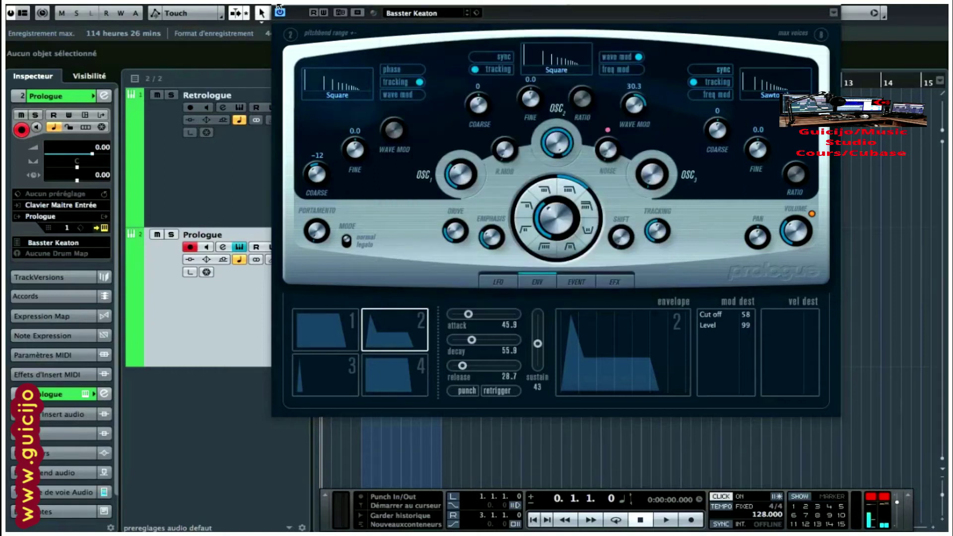
left_click(284, 7)
Shrink both tracks to a single row and add a folder track above Retrologue
left_click(249, 199)
left_click_drag(250, 227, 208, 215)
right_click(204, 174)
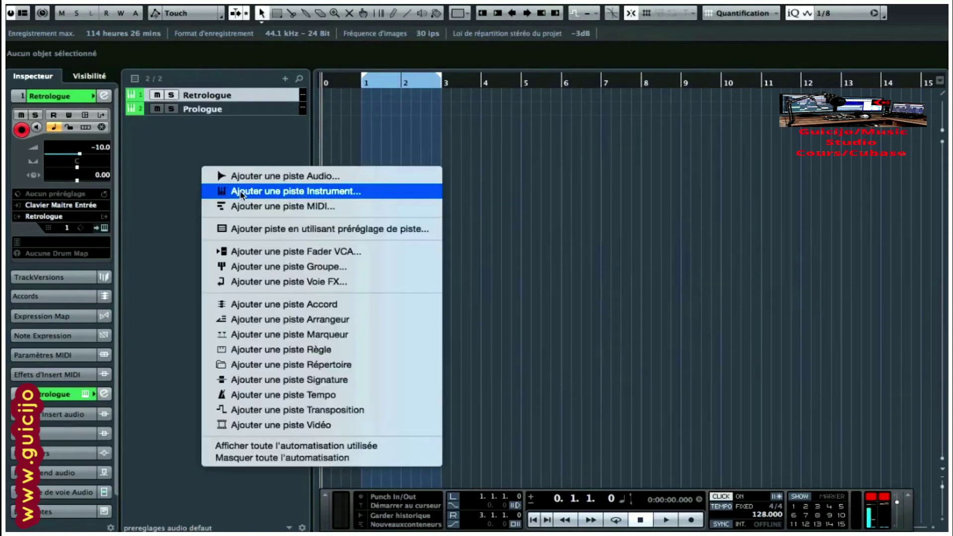
left_click(267, 368)
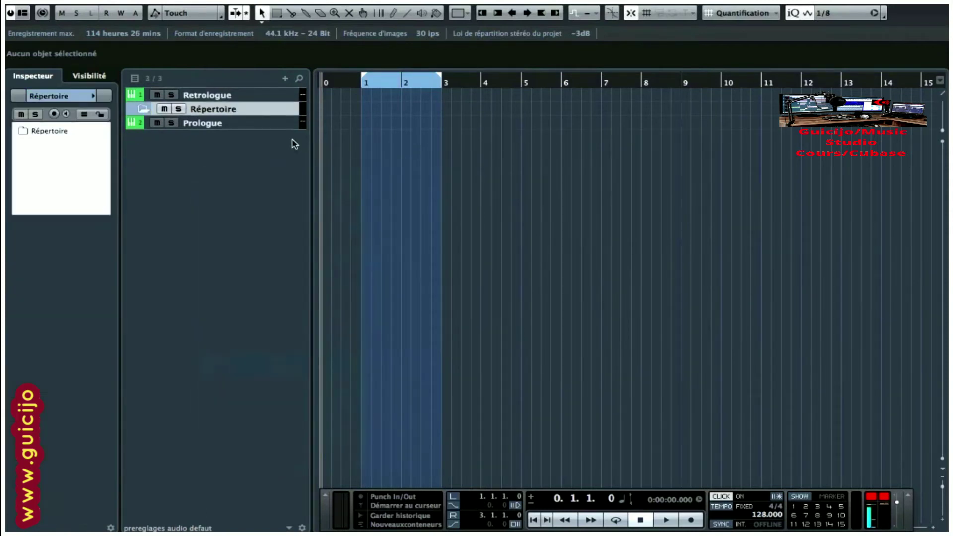
left_click_drag(238, 95, 238, 118)
Rename the folder track as Synth Bass and move the Retrologue and Prologue tracks into it
double_click(218, 95)
type("Synt")
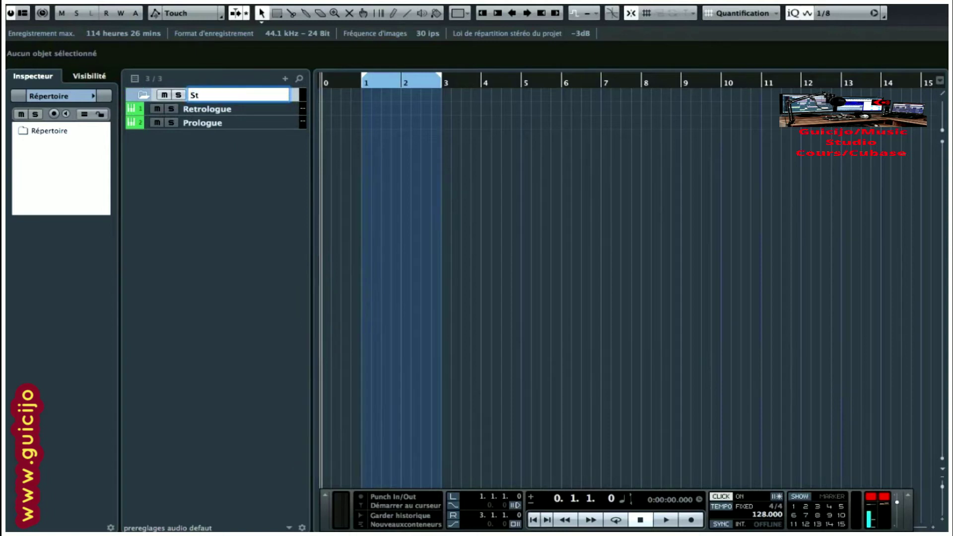
type("h Bass")
key("Return")
left_click(273, 111)
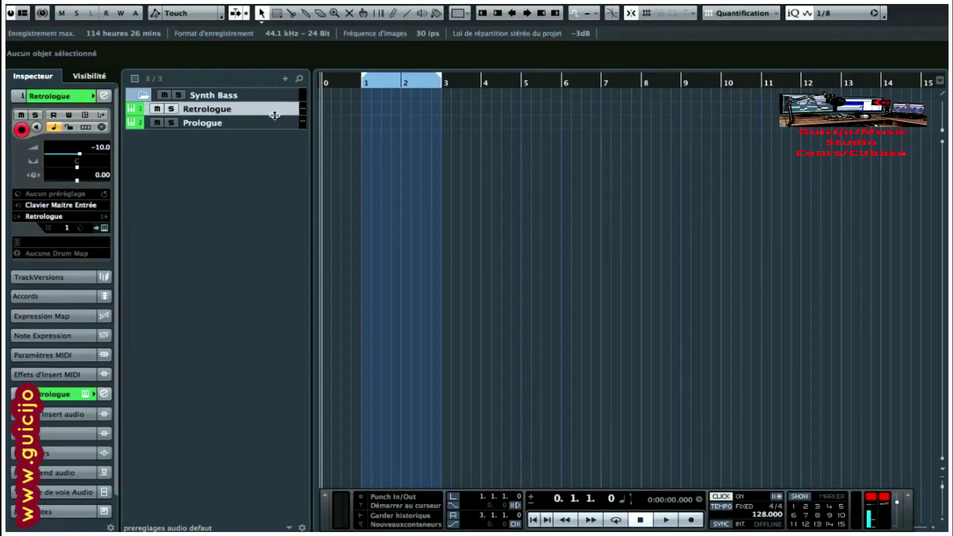
left_click_drag(254, 110, 252, 99)
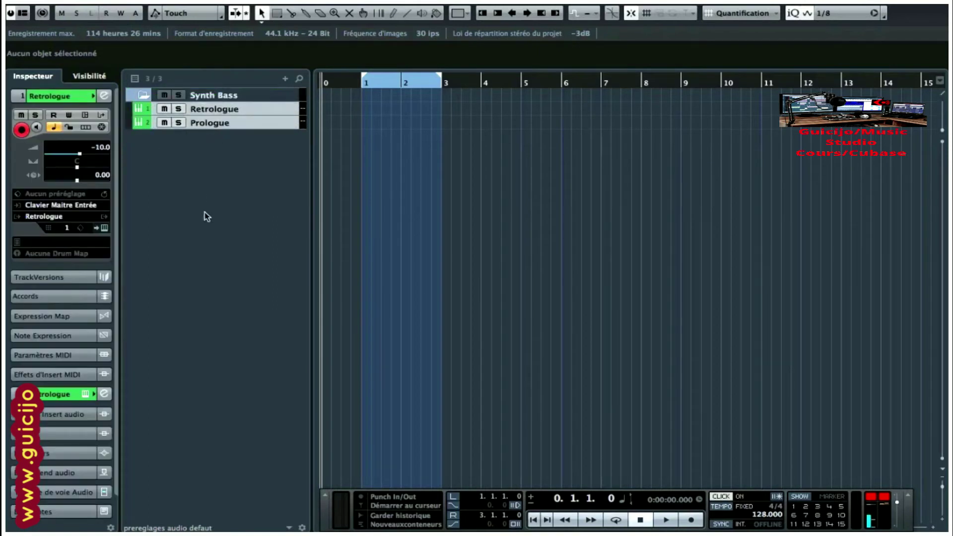
Add one MIDI track named Synth Bass below the Prologue track
right_click(197, 197)
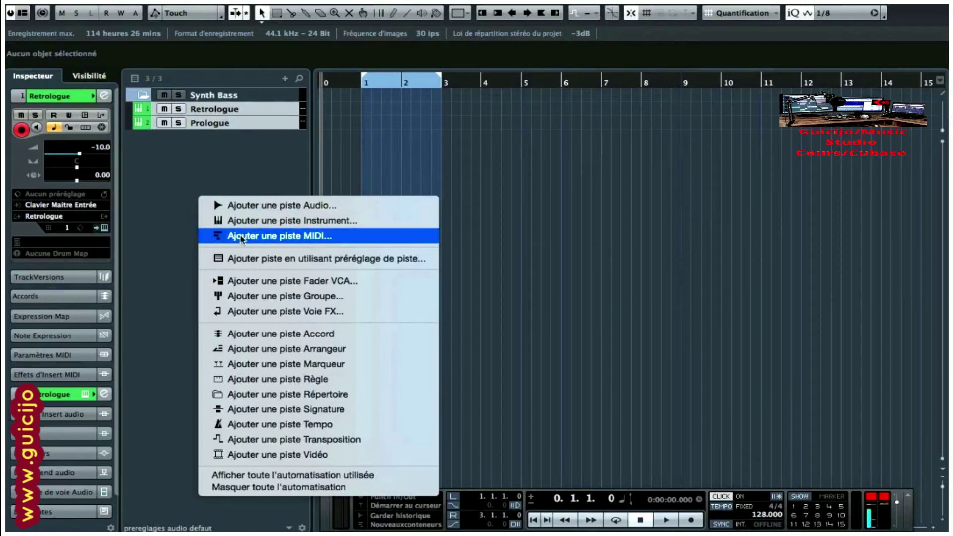
left_click(241, 237)
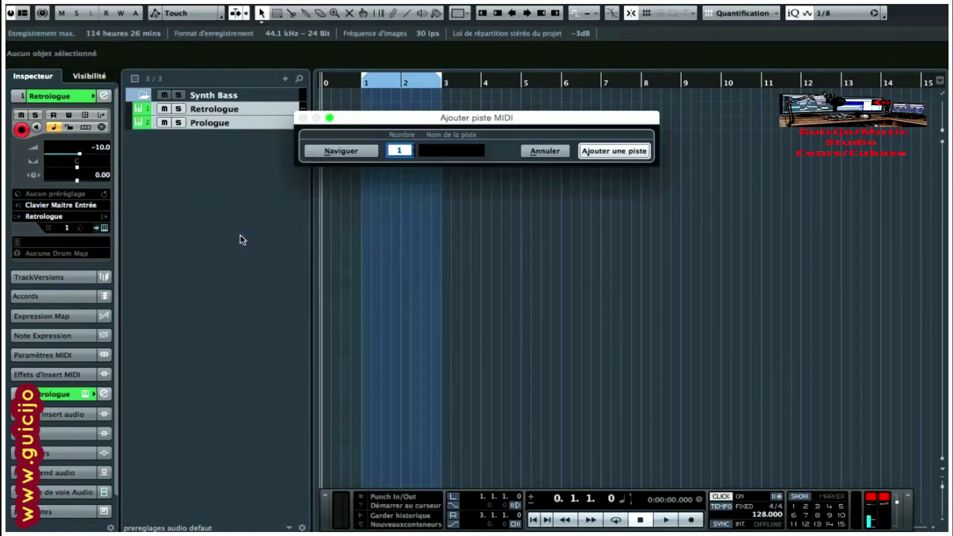
left_click(476, 151)
type("St")
key("BackSpace")
type("ynth")
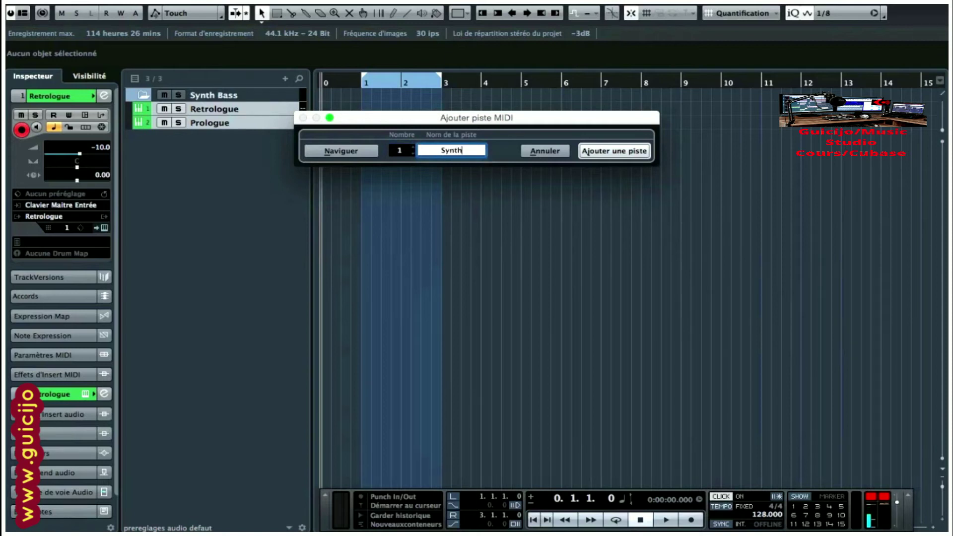
type(" Bass")
key("Return")
left_click(302, 156)
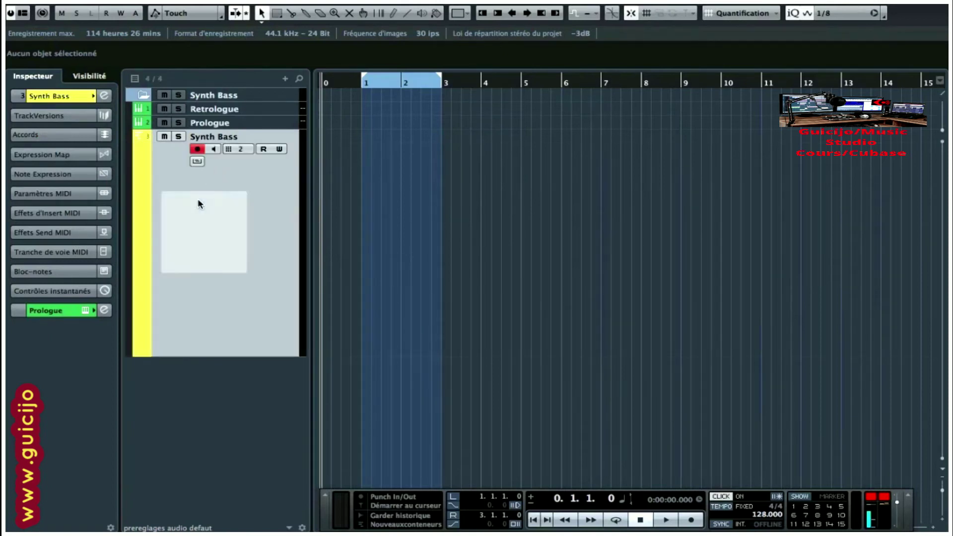
Set the Synth Bass MIDI track's volume to 127 and its pan to centre (C)
left_click(58, 96)
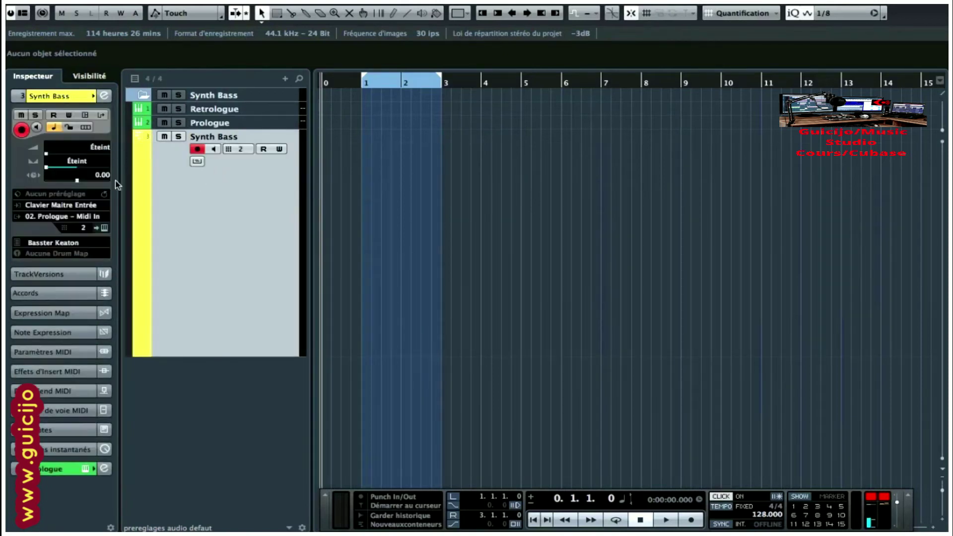
left_click(48, 153)
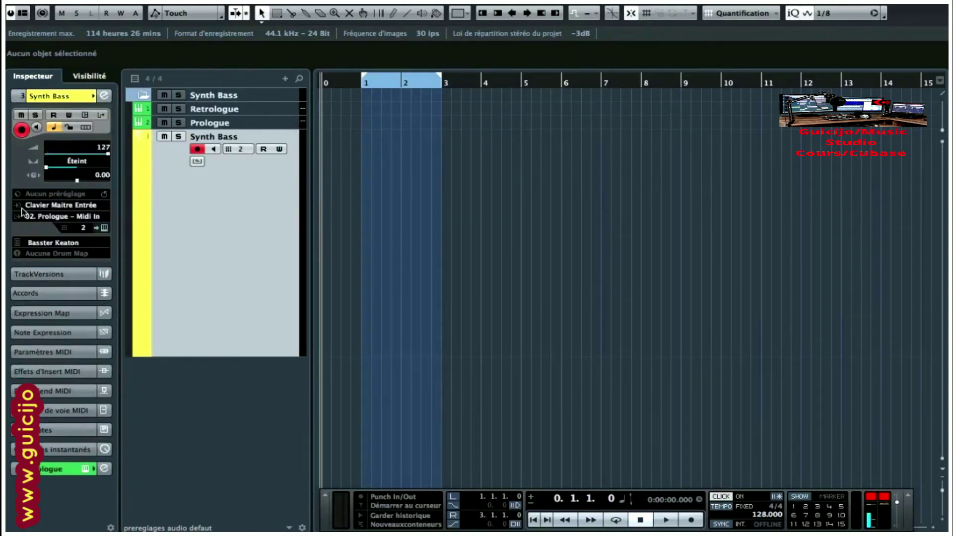
double_click(78, 164)
type("0")
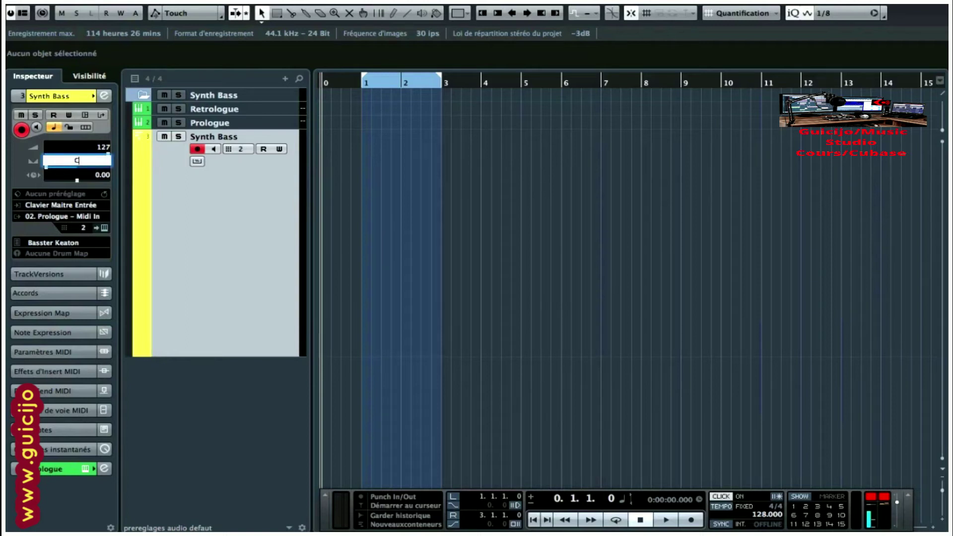
key("Return")
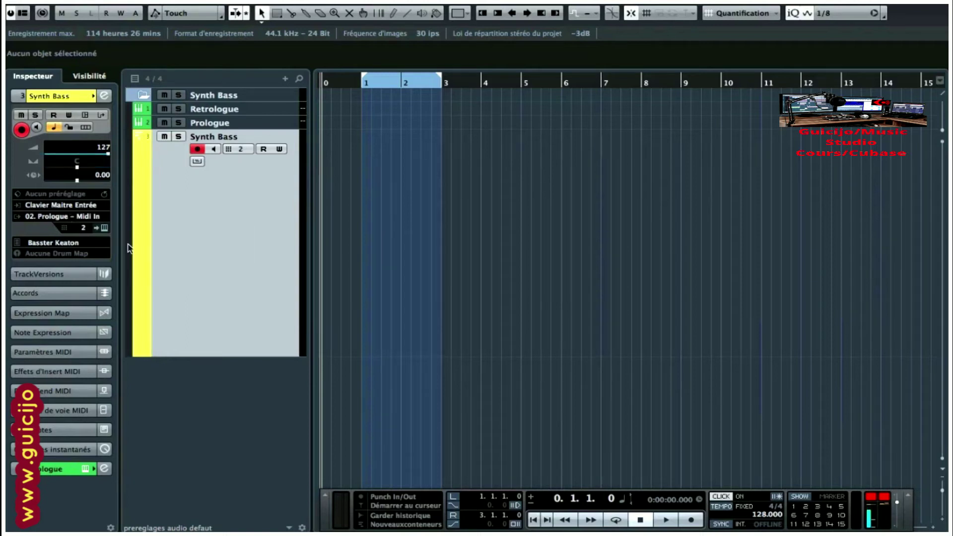
Configure the Synth Bass MIDI track's routing with input Clavier Maitre Entrée, output Non Connecté and channel 1
left_click(62, 205)
left_click(68, 276)
left_click(48, 218)
left_click(73, 269)
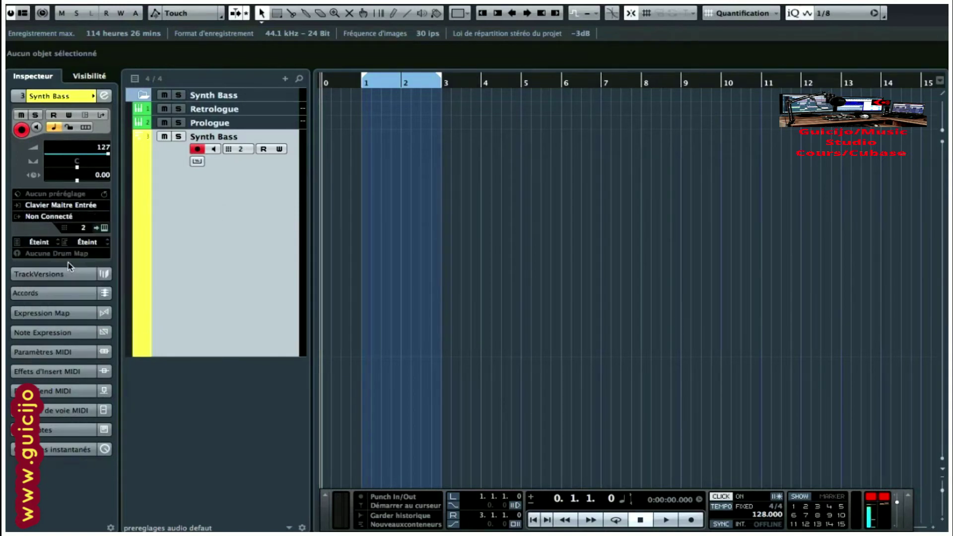
left_click(82, 228)
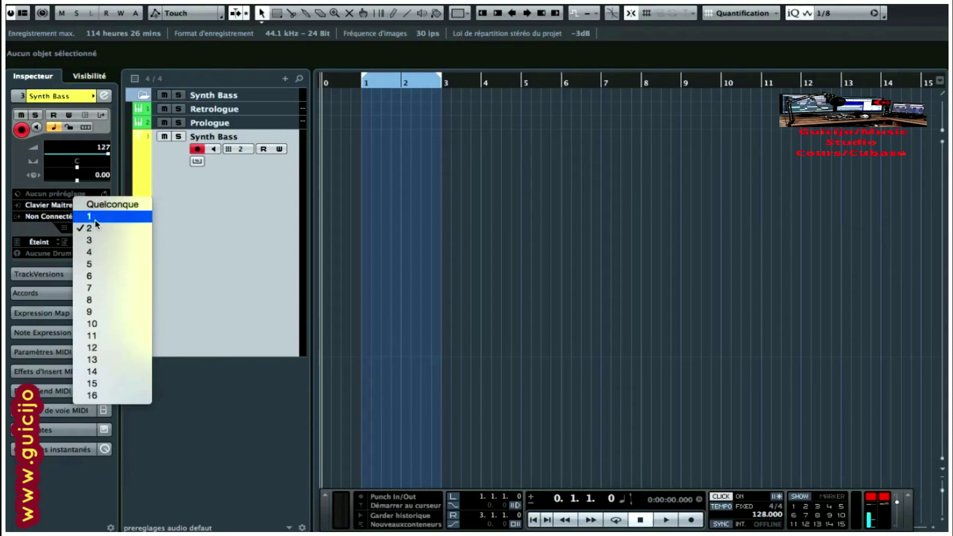
left_click(96, 221)
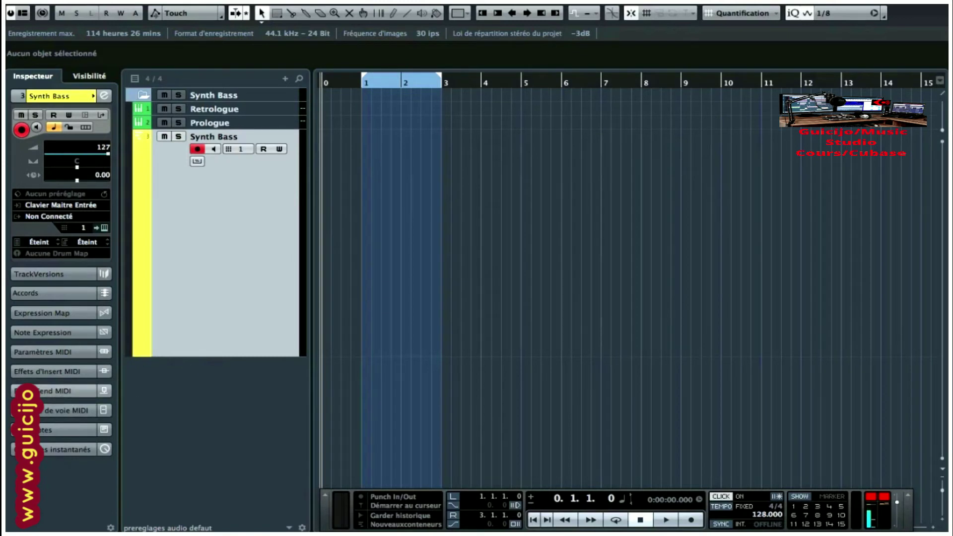
Enable the first MIDI send on the Synth Bass MIDI track and route it to 01. Retrologue – MIDI
left_click(55, 391)
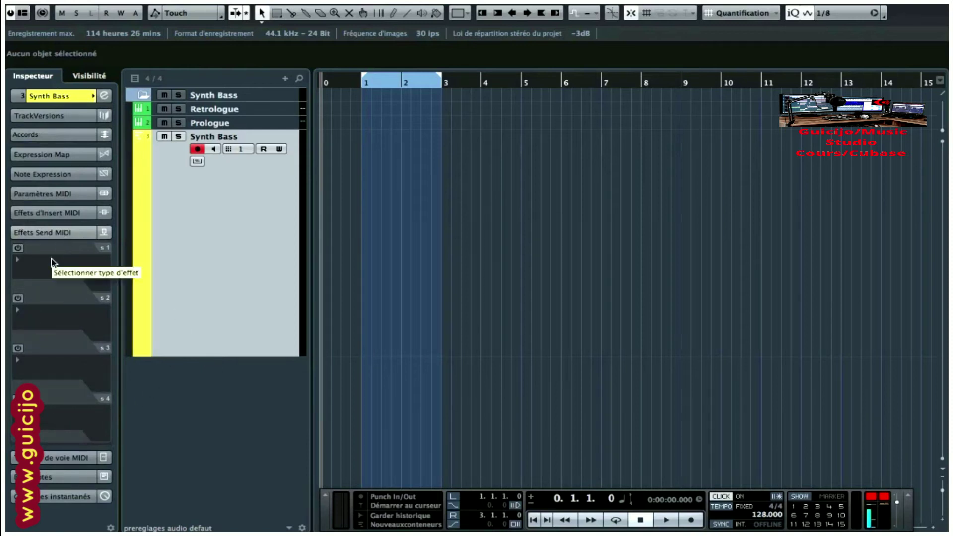
left_click(17, 259)
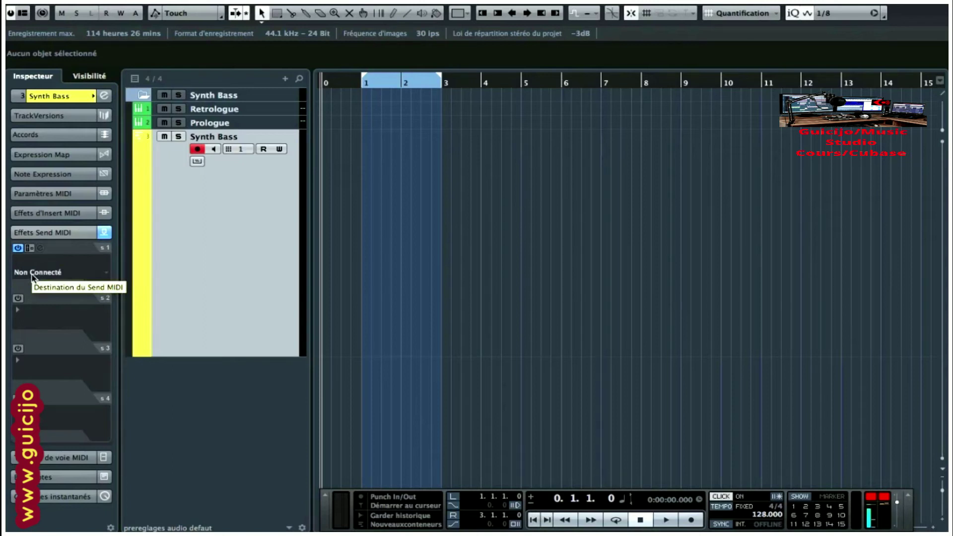
left_click(32, 276)
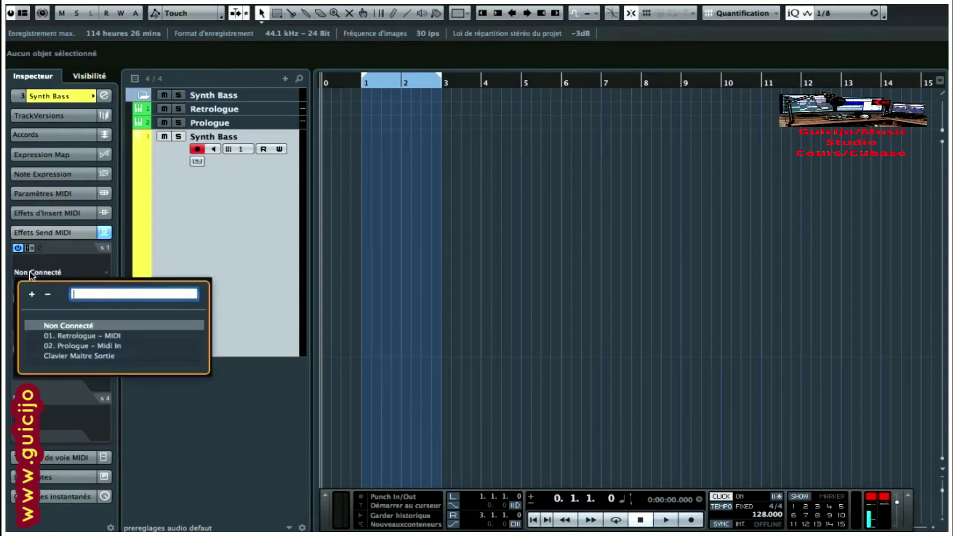
left_click(70, 337)
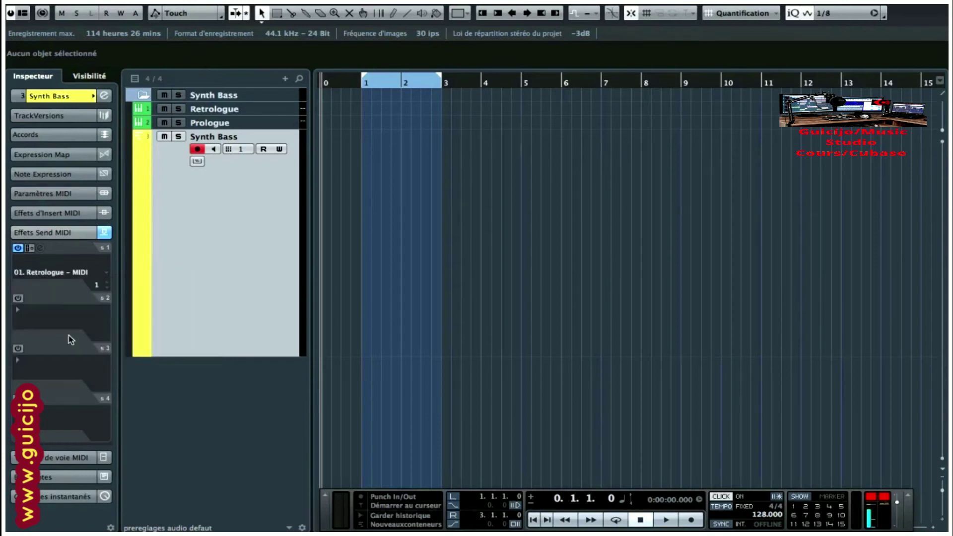
right_click(159, 270)
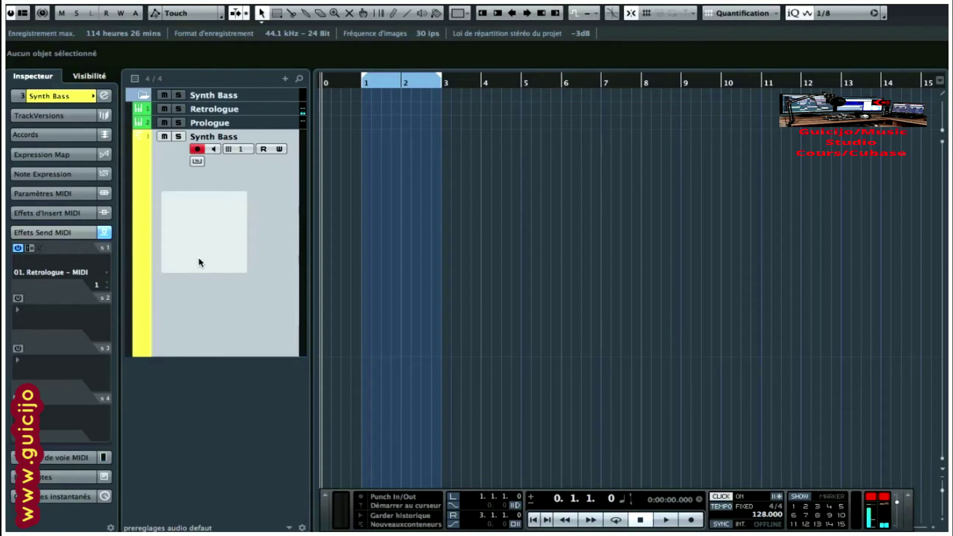
Enable the second MIDI send on the Synth Bass MIDI track and route it to 02. Prologue – Midi In
left_click(18, 298)
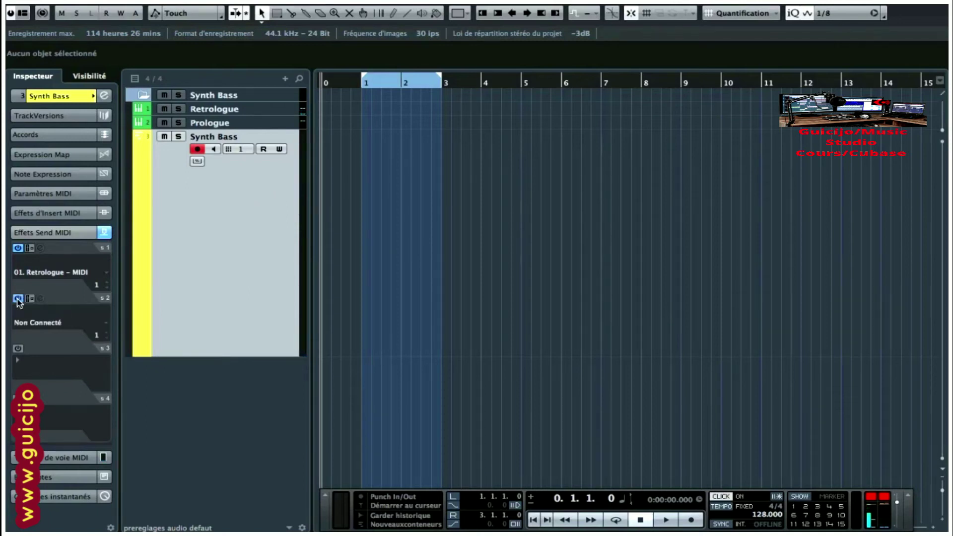
left_click(56, 323)
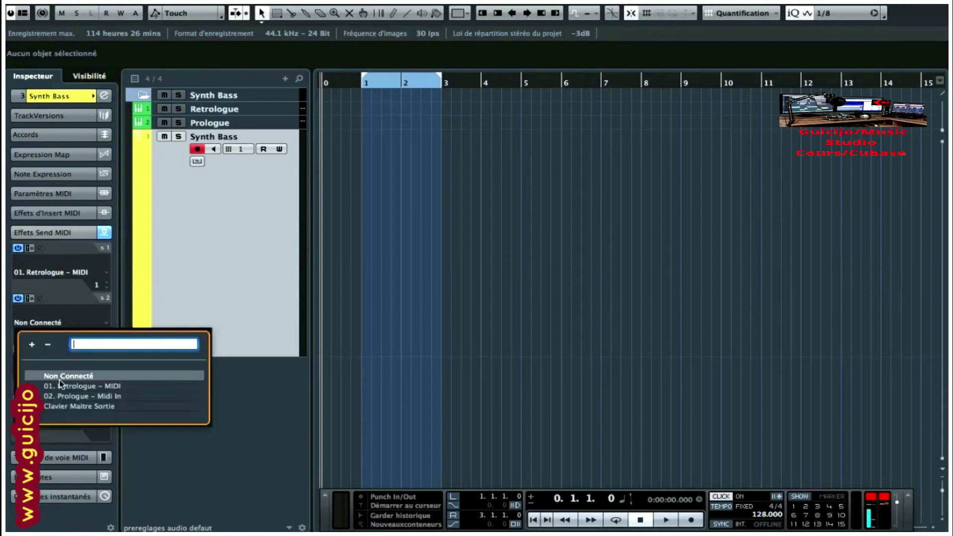
left_click(74, 396)
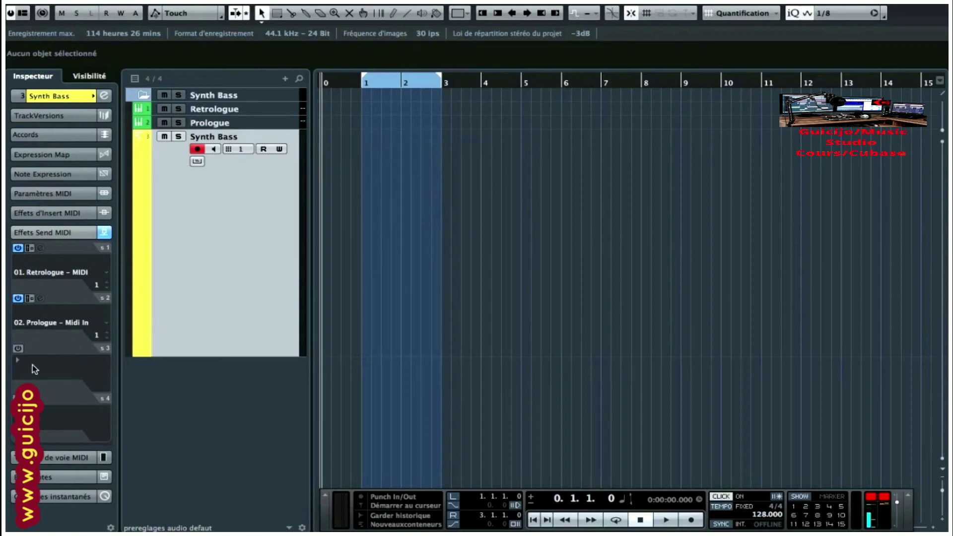
left_click(56, 374)
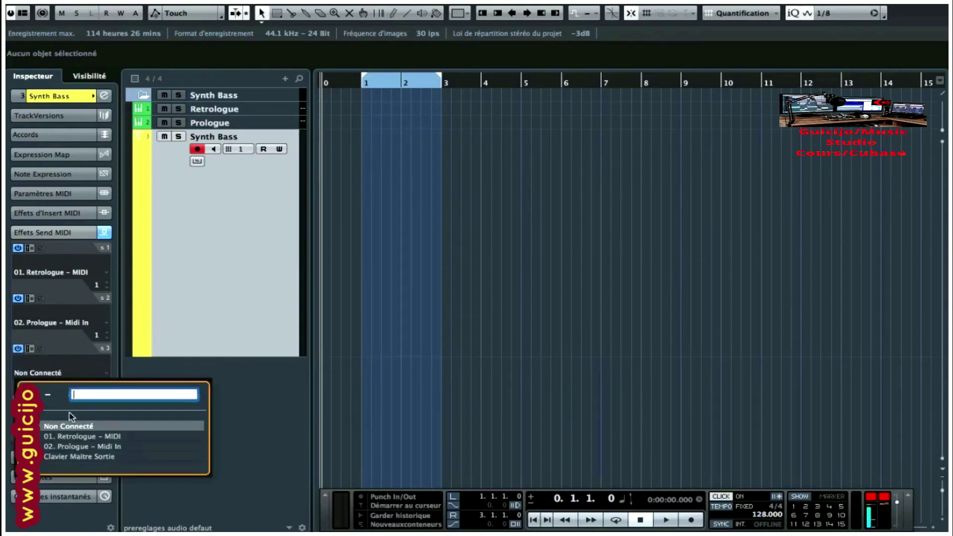
left_click(250, 322)
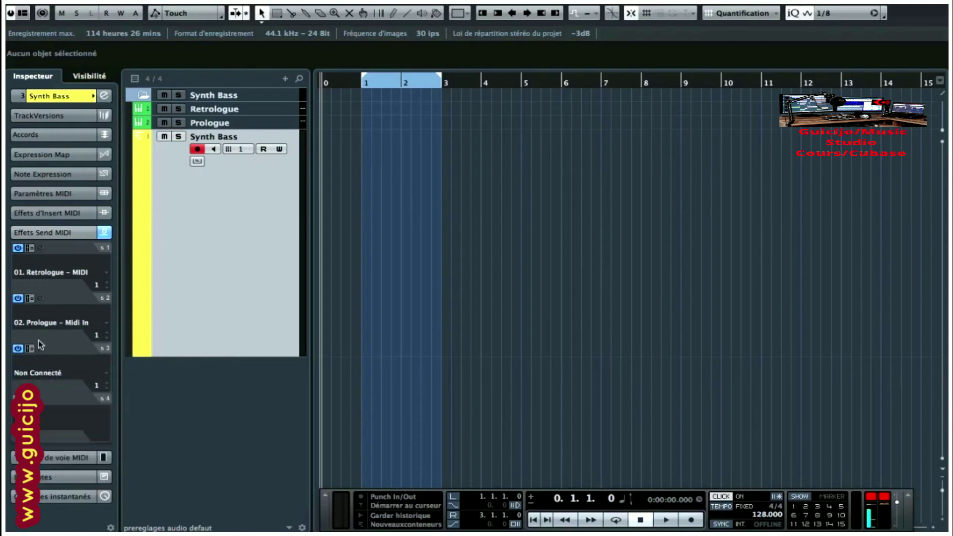
left_click(18, 348)
Record a four-bar bass line on the Synth Bass MIDI track and open the recorded part in the note editor
key("KP_Multiply")
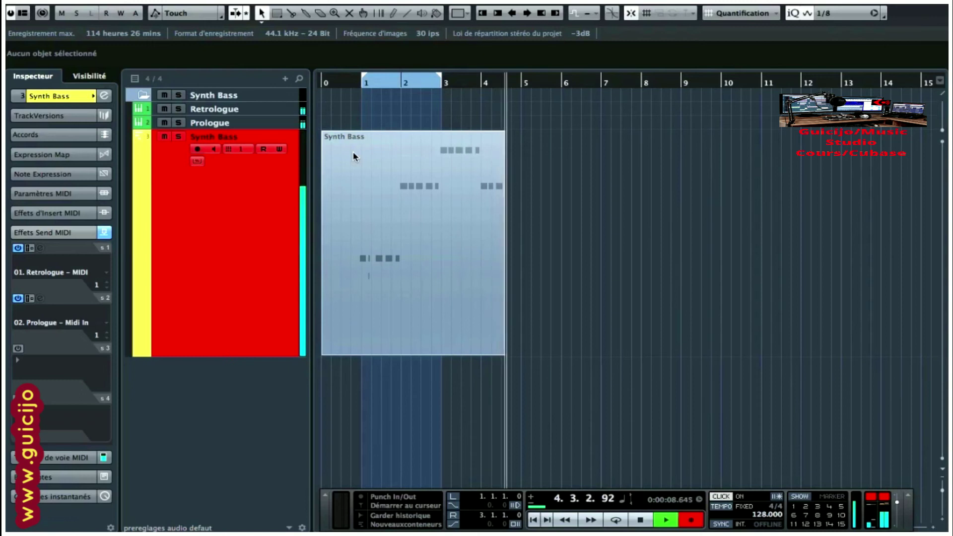
key("space")
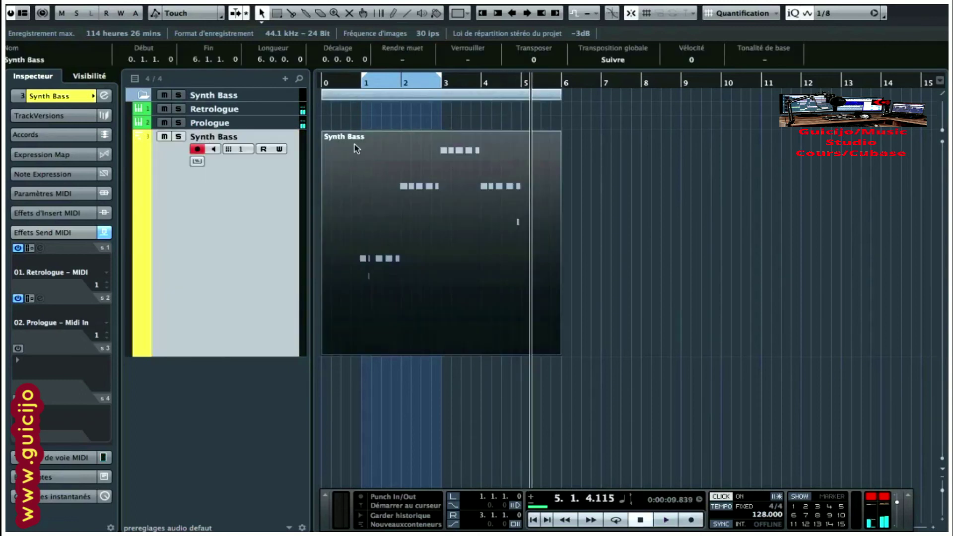
double_click(357, 233)
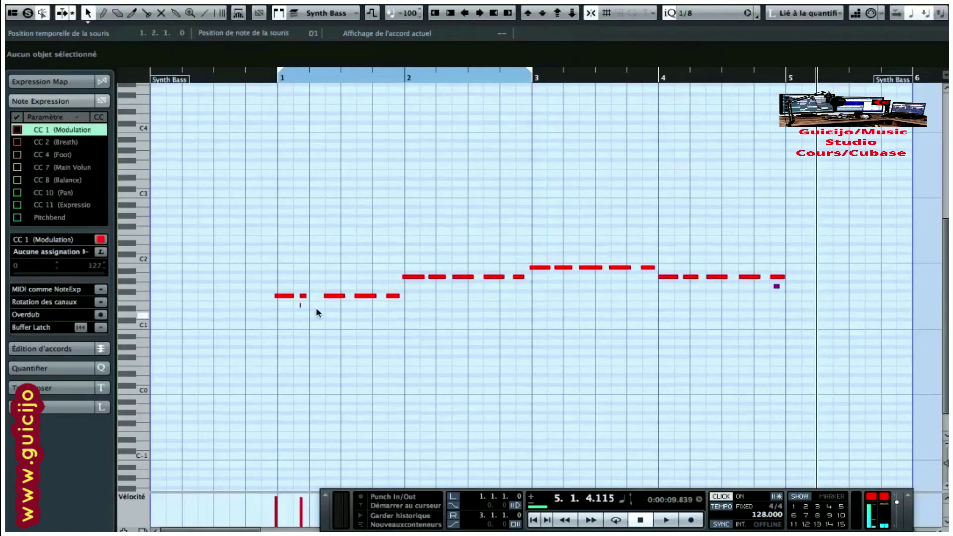
left_click(382, 193)
key("q")
key("ctrl+z")
Set the quantize value to 1/16 and quantize the recorded bass notes
left_click(704, 13)
left_click(707, 21)
key("q")
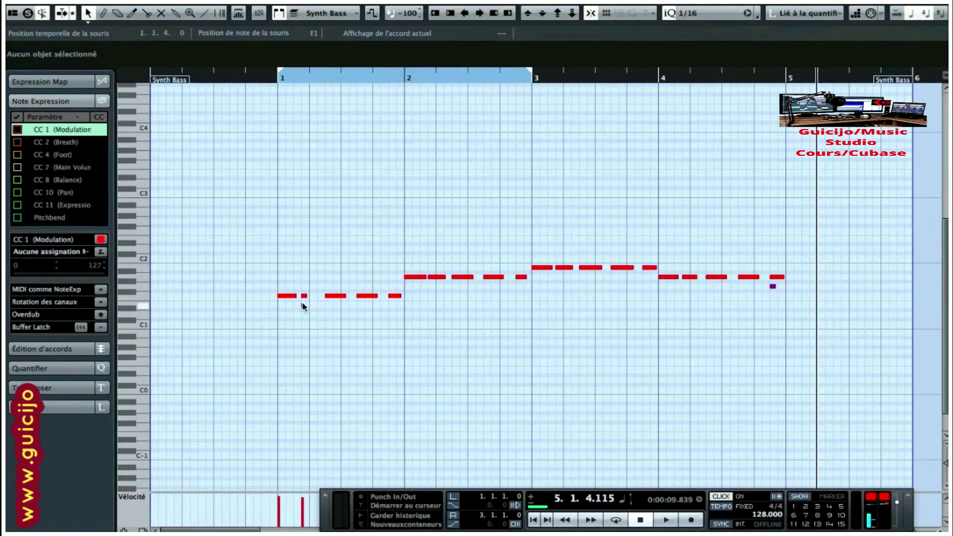
Delete the two stray short notes below the bass line, in bar 1 and at the end of bar 4
left_click(304, 296)
left_click(772, 286)
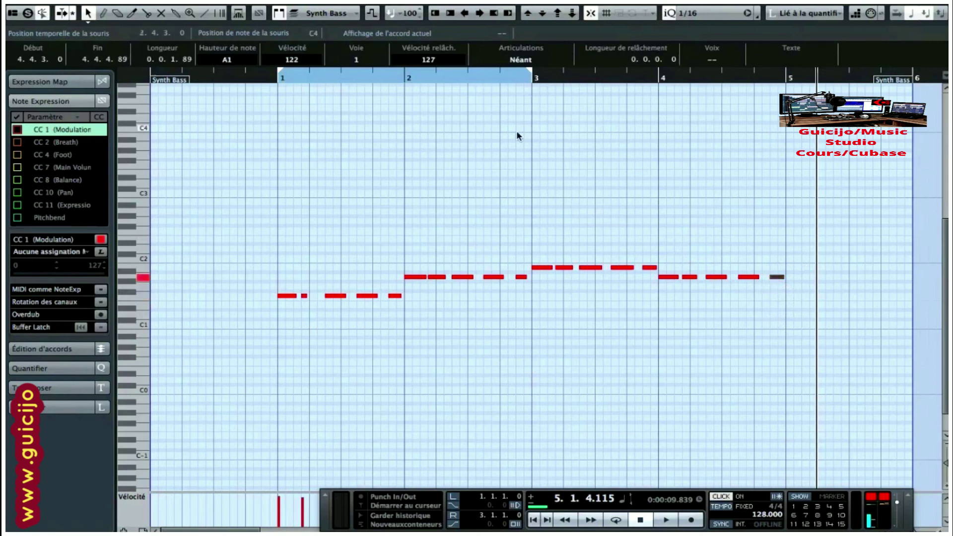
key("Delete")
Trim the Synth Bass part to start at bar 1 and end at bar 5, and close the note editor
mouse_move(171, 84)
left_mouse_down()
mouse_move(294, 91)
mouse_move(280, 91)
left_mouse_up()
left_click_drag(876, 86, 765, 100)
key("Return")
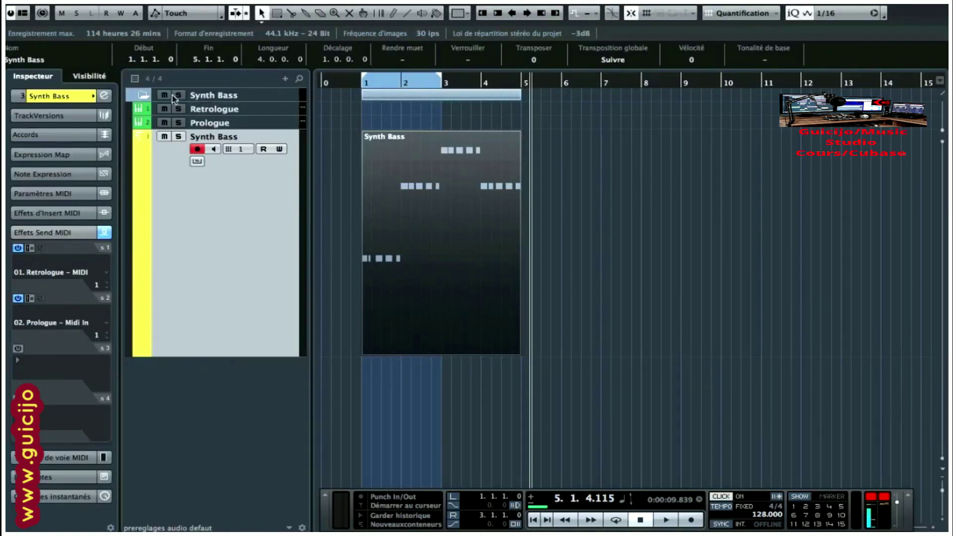
left_click(148, 97)
left_click(436, 103)
left_click(425, 236)
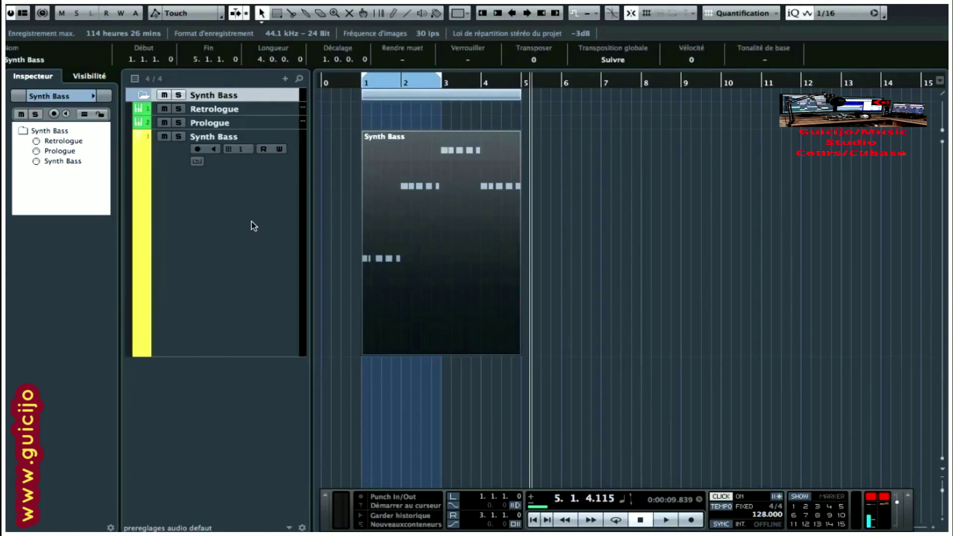
left_click(224, 201)
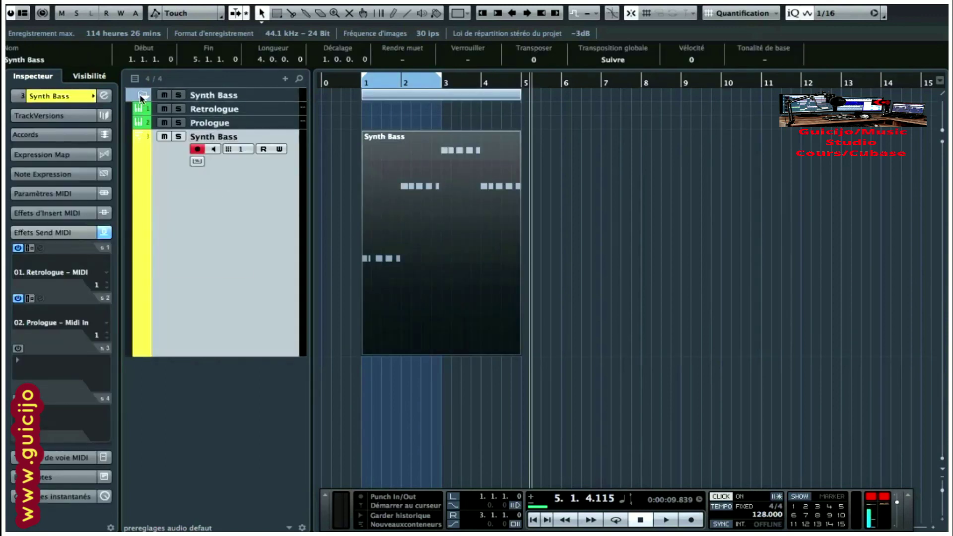
left_click(142, 95)
left_click(142, 96)
mouse_move(229, 183)
left_mouse_down()
mouse_move(229, 95)
mouse_move(196, 186)
mouse_move(228, 201)
left_mouse_up()
Loop playback over the Synth Bass part from bar 1 to bar 5
left_click(442, 202)
key("shift+g")
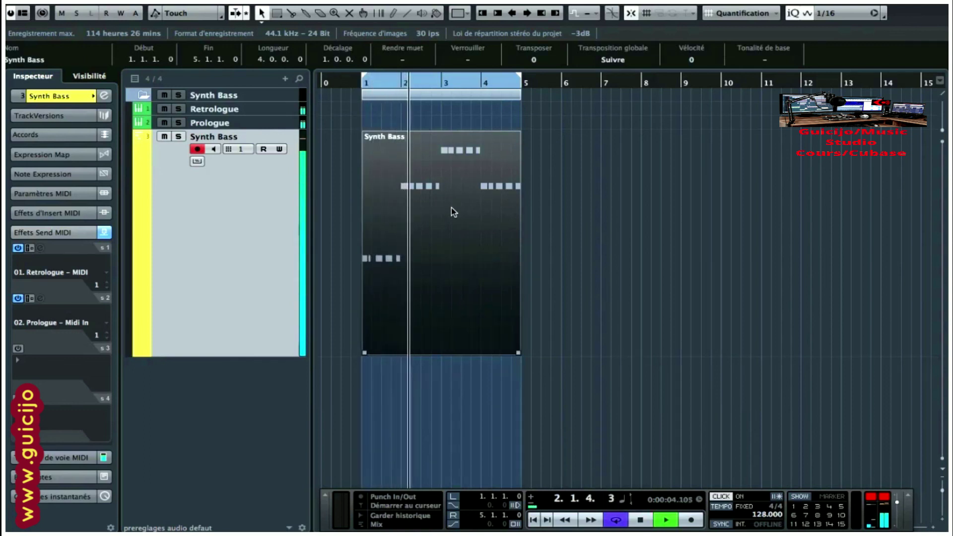
Examine the Retrologue and Prologue tracks in turn during playback, and return to the Synth Bass MIDI track
left_click(261, 109)
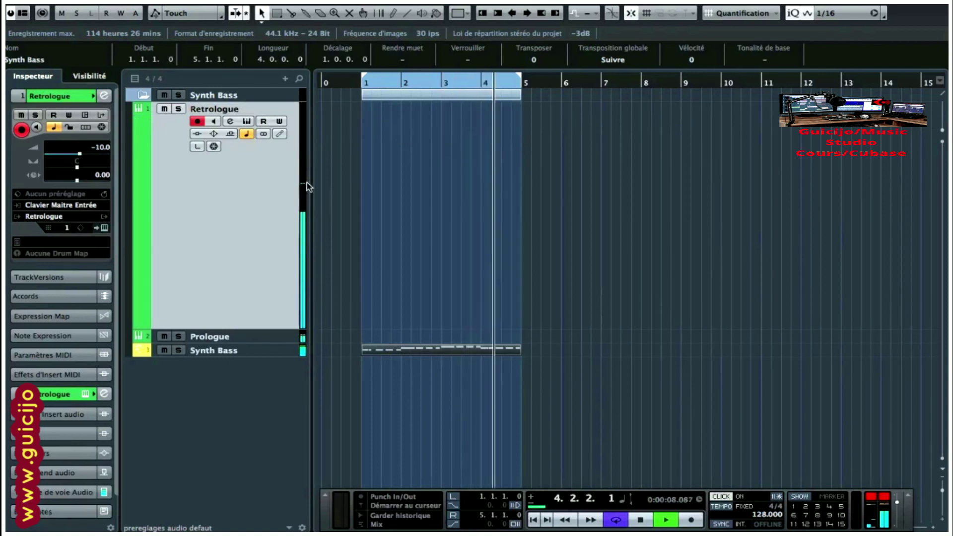
left_click(259, 338)
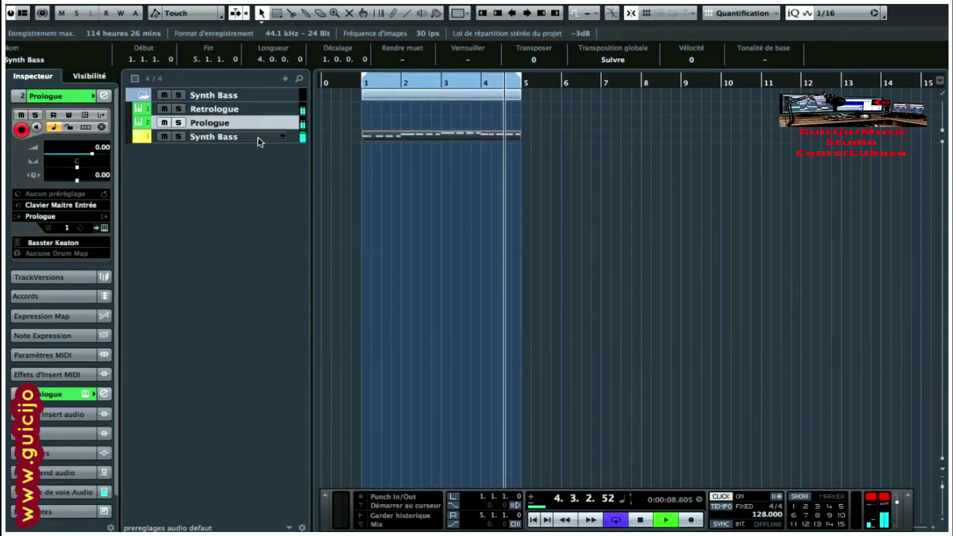
left_click(259, 139)
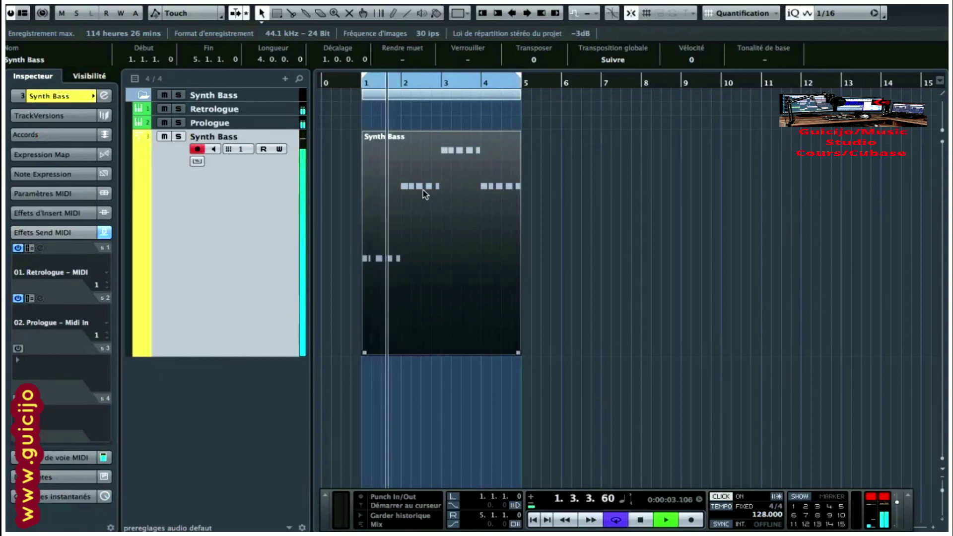